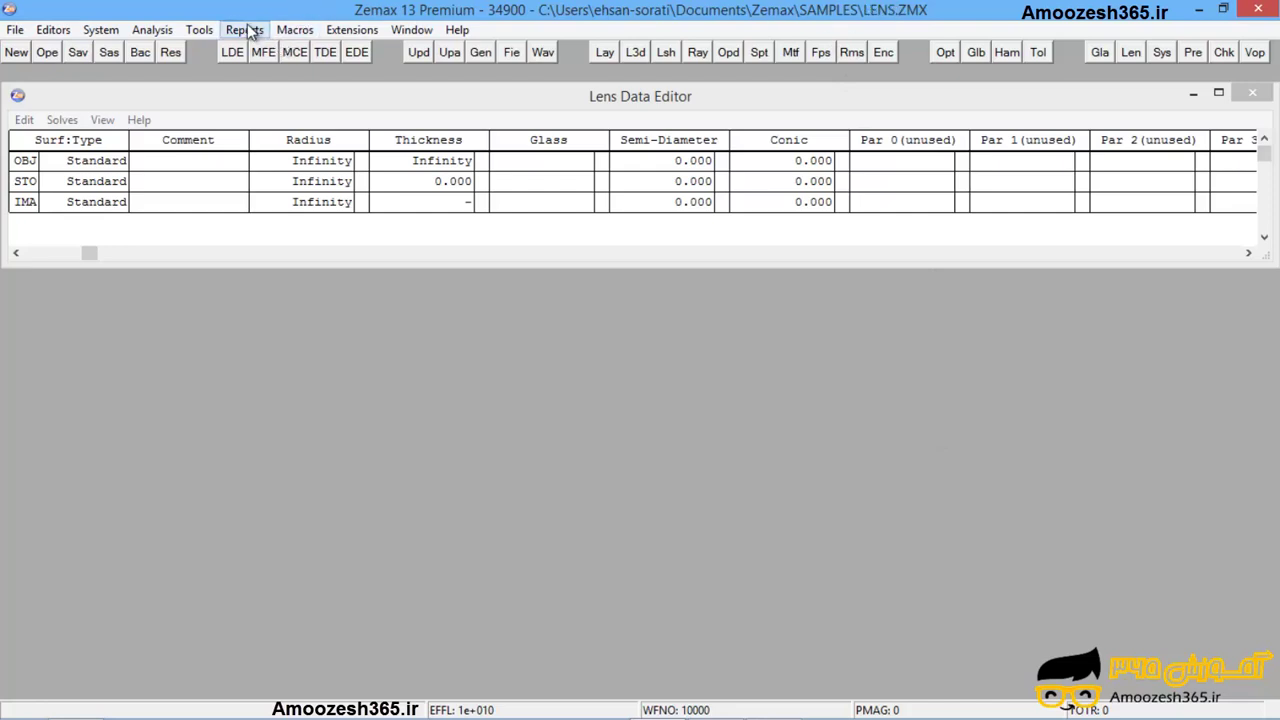
pyautogui.click(205, 32)
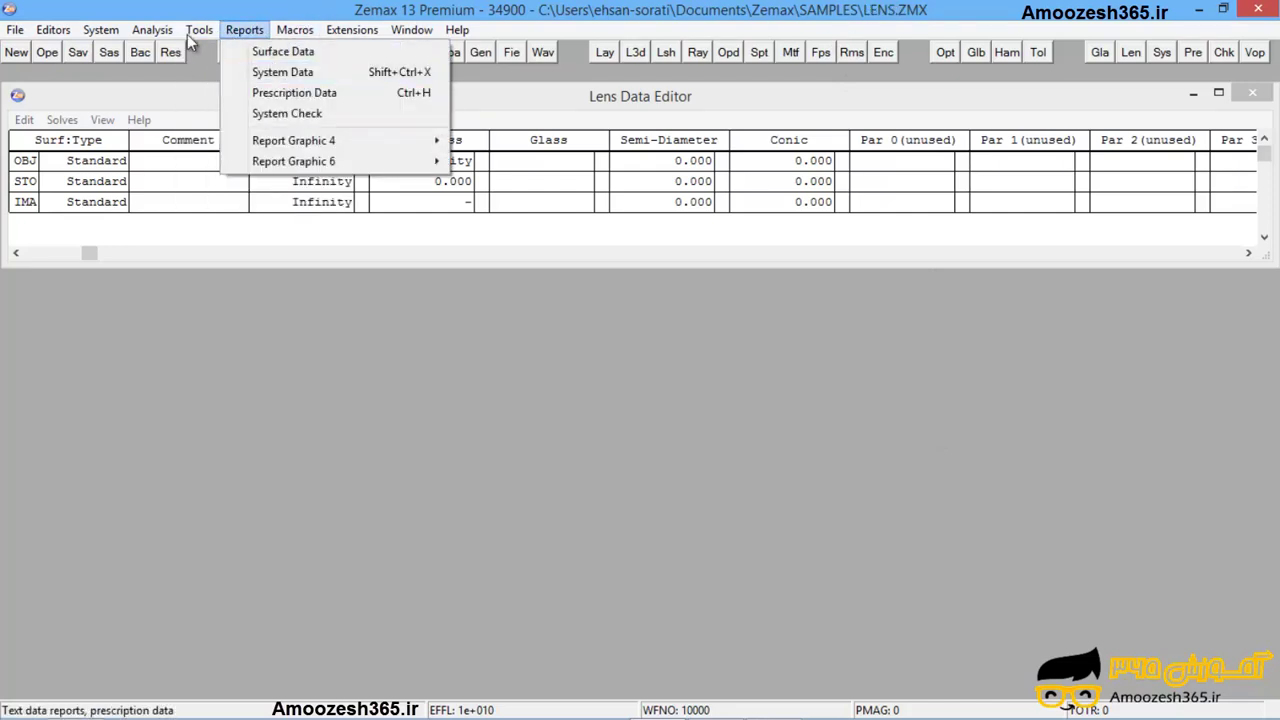
pyautogui.moveTo(236, 118)
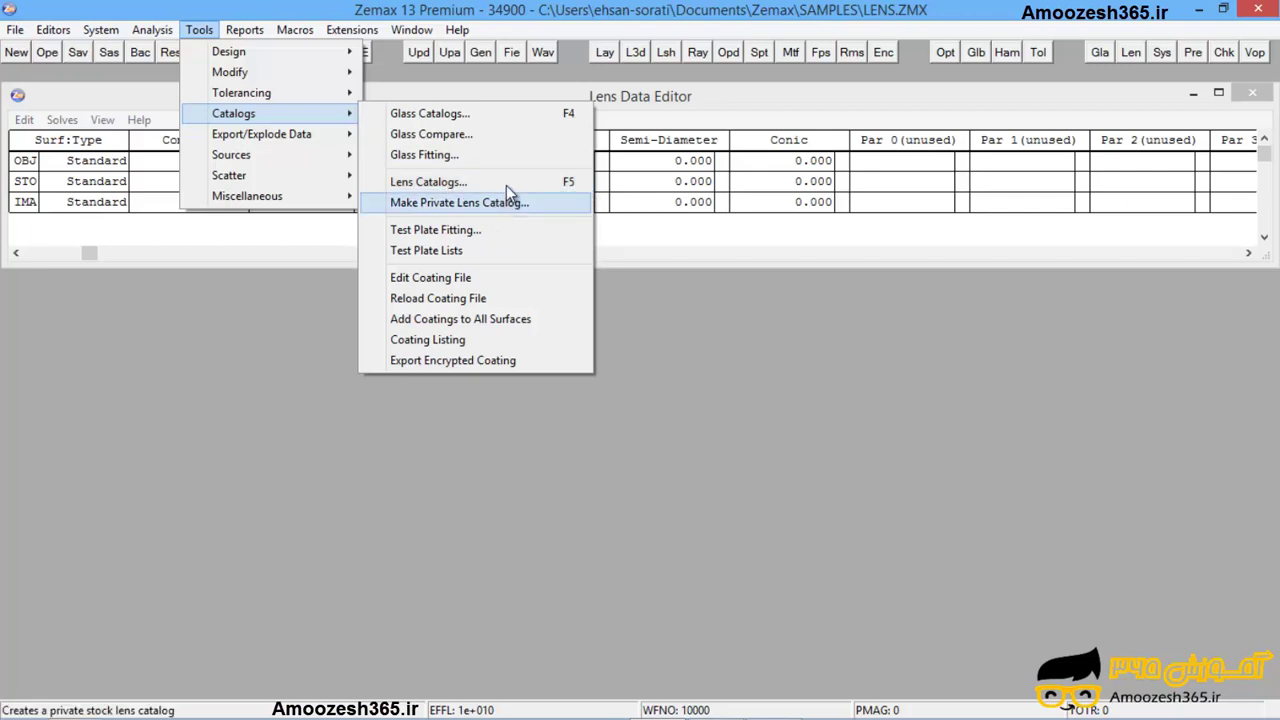
pyautogui.click(841, 471)
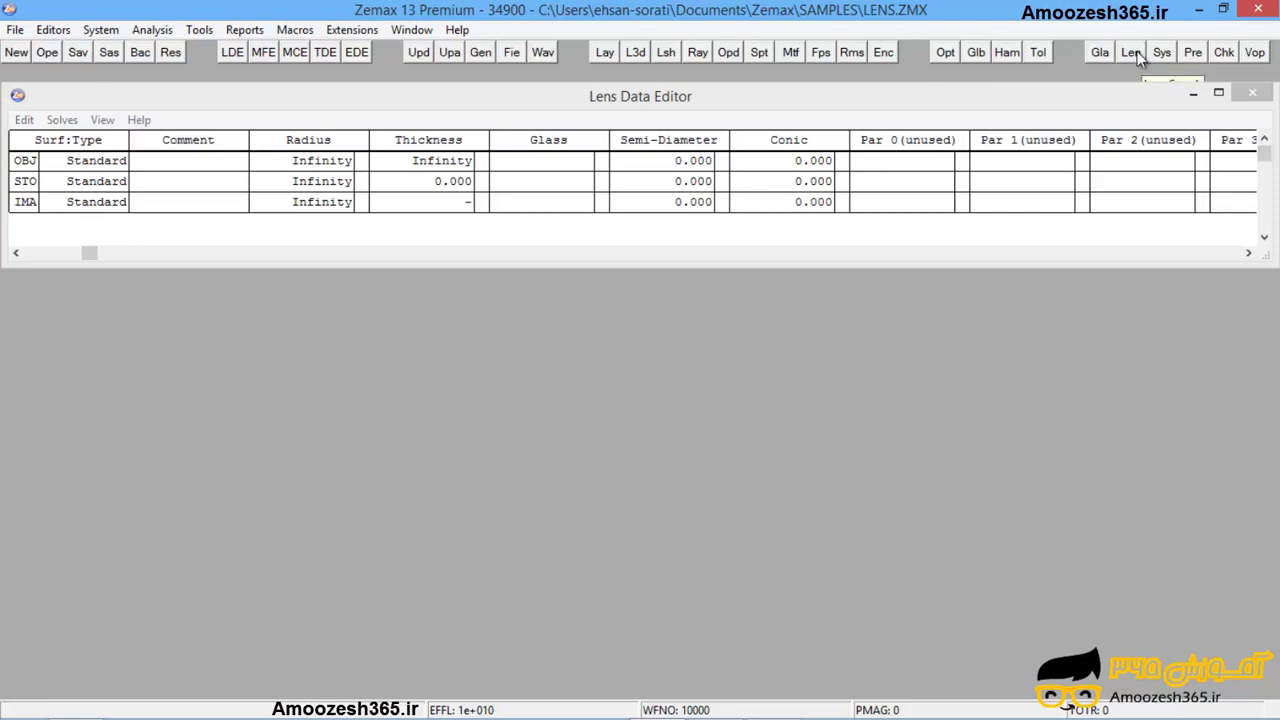
# - Move the Lens Data Editor lower and open the lens catalogs without saving changes to LENS.ZMX
pyautogui.click(1147, 150)
pyautogui.moveTo(1147, 96); pyautogui.dragTo(1147, 292)
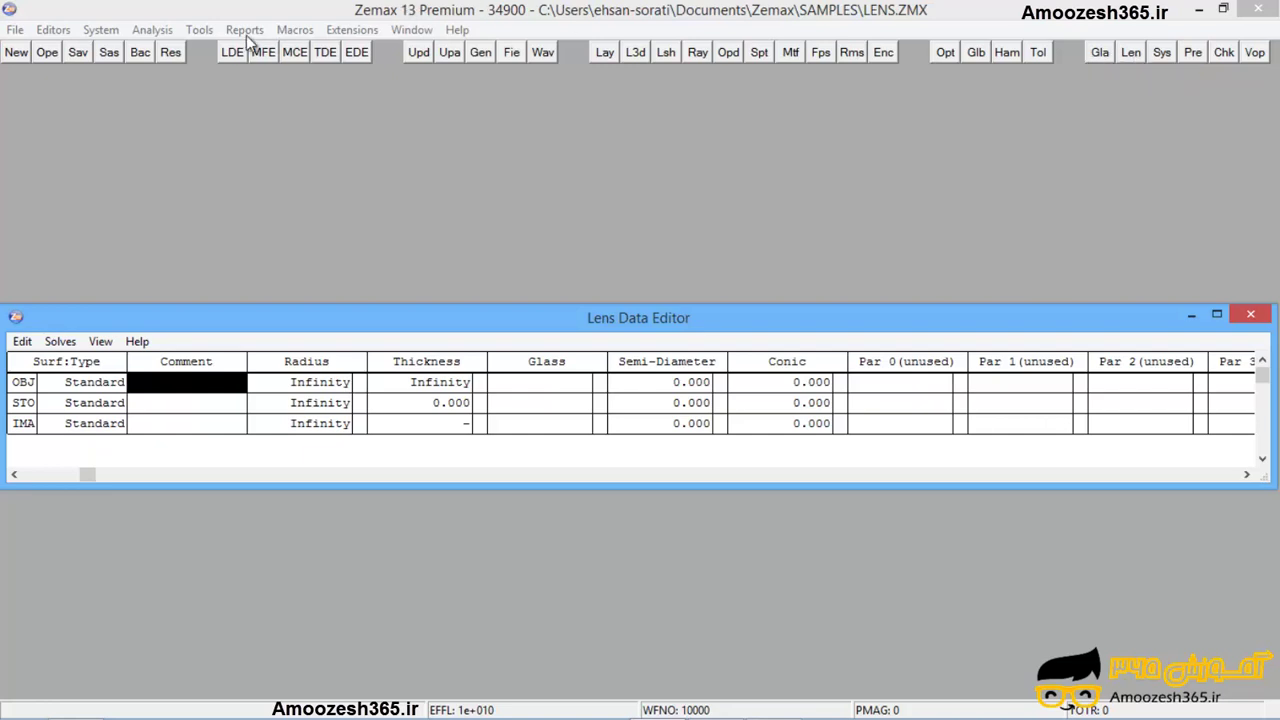
pyautogui.click(204, 33)
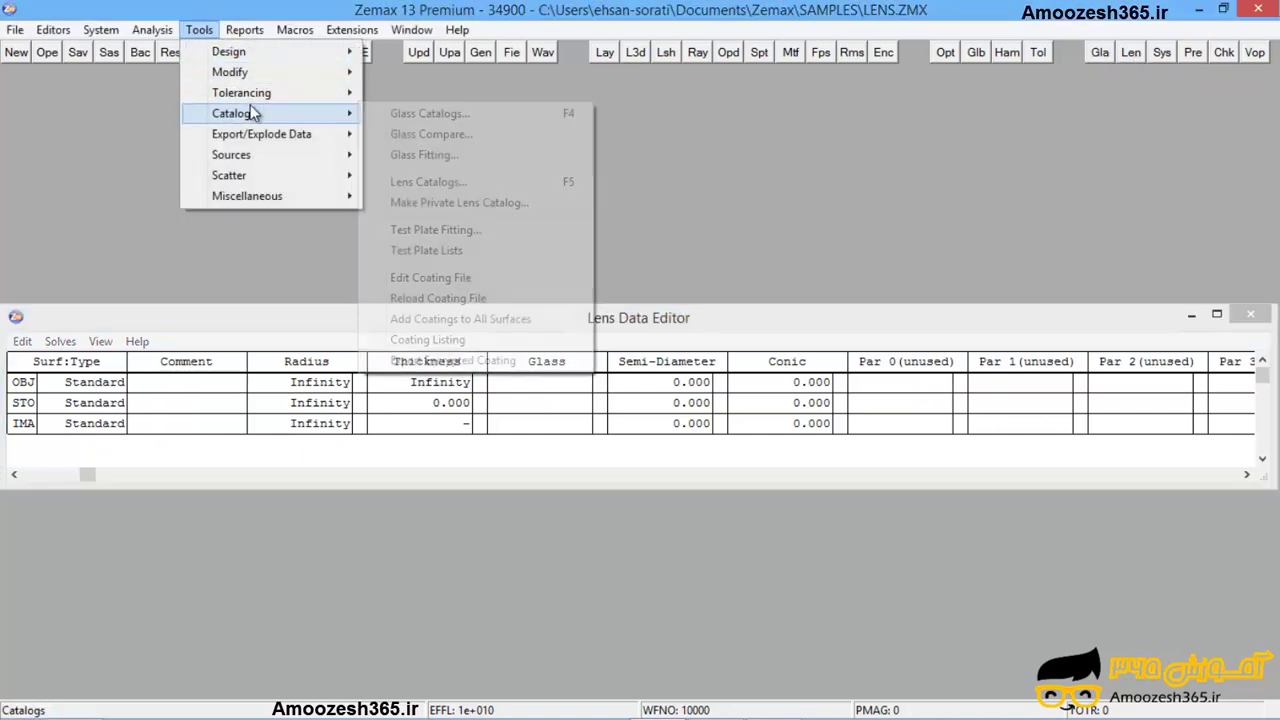
pyautogui.click(490, 184)
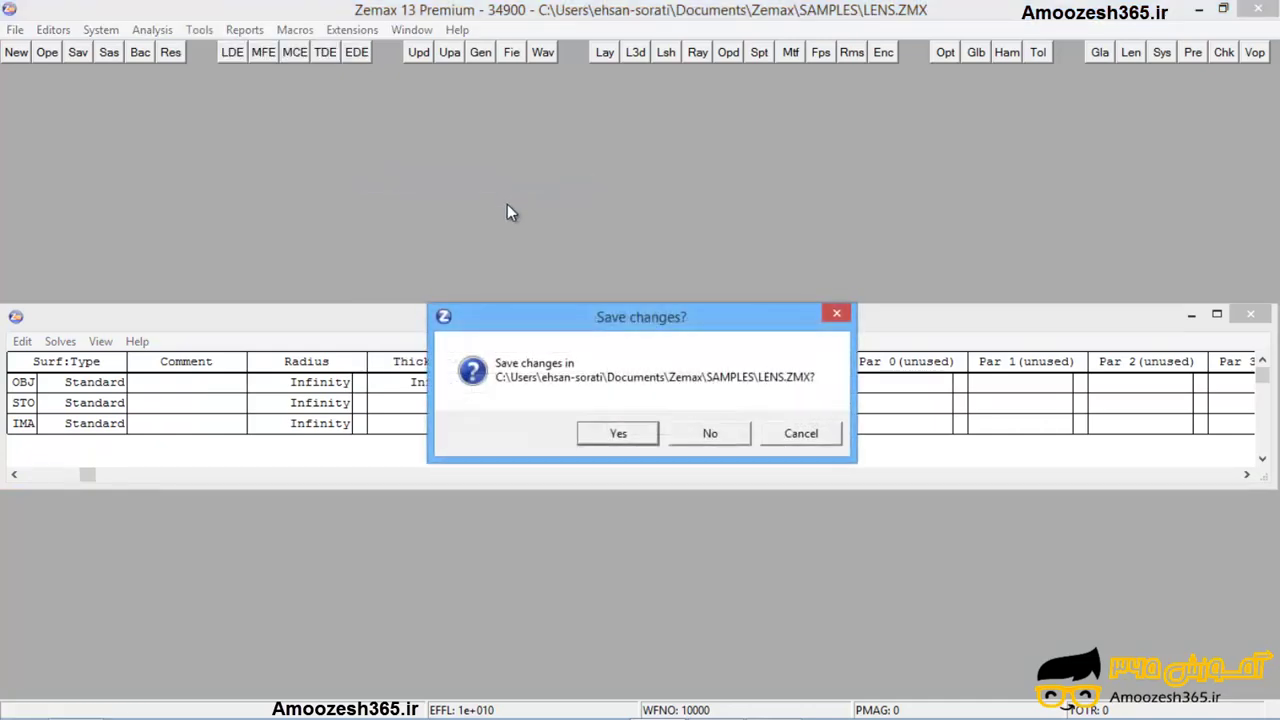
pyautogui.click(707, 433)
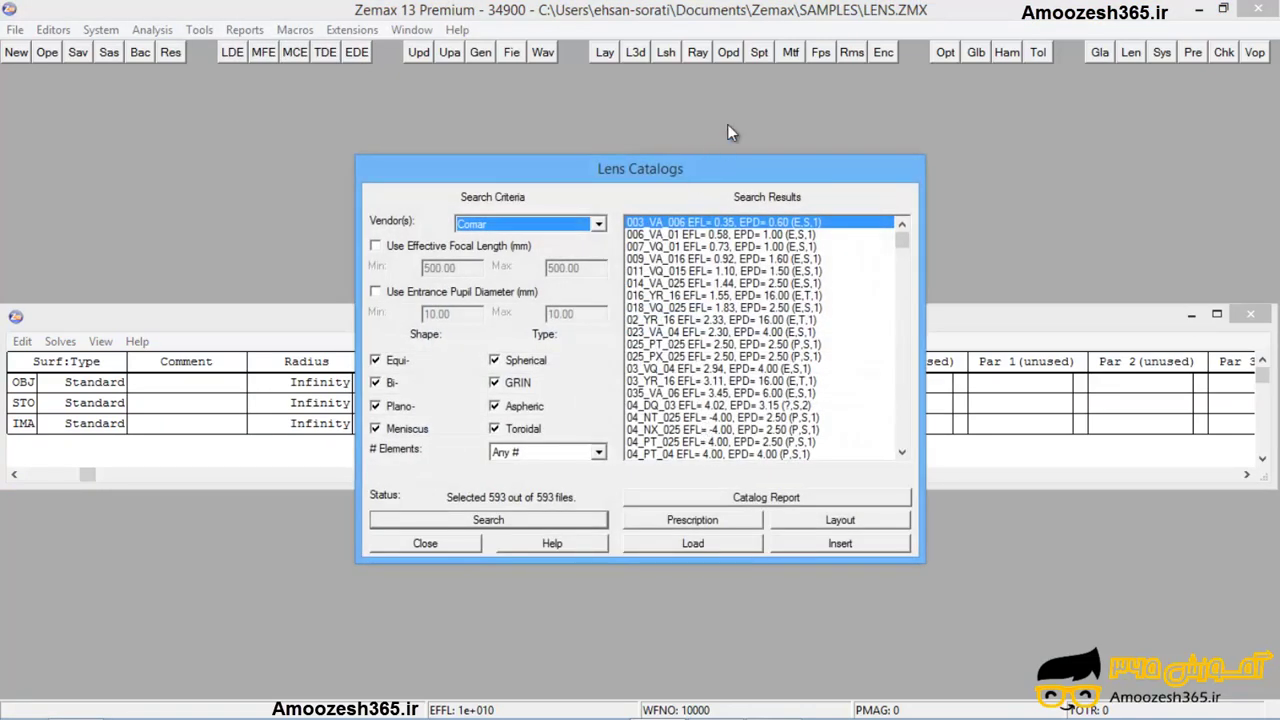
pyautogui.moveTo(654, 176); pyautogui.dragTo(680, 112)
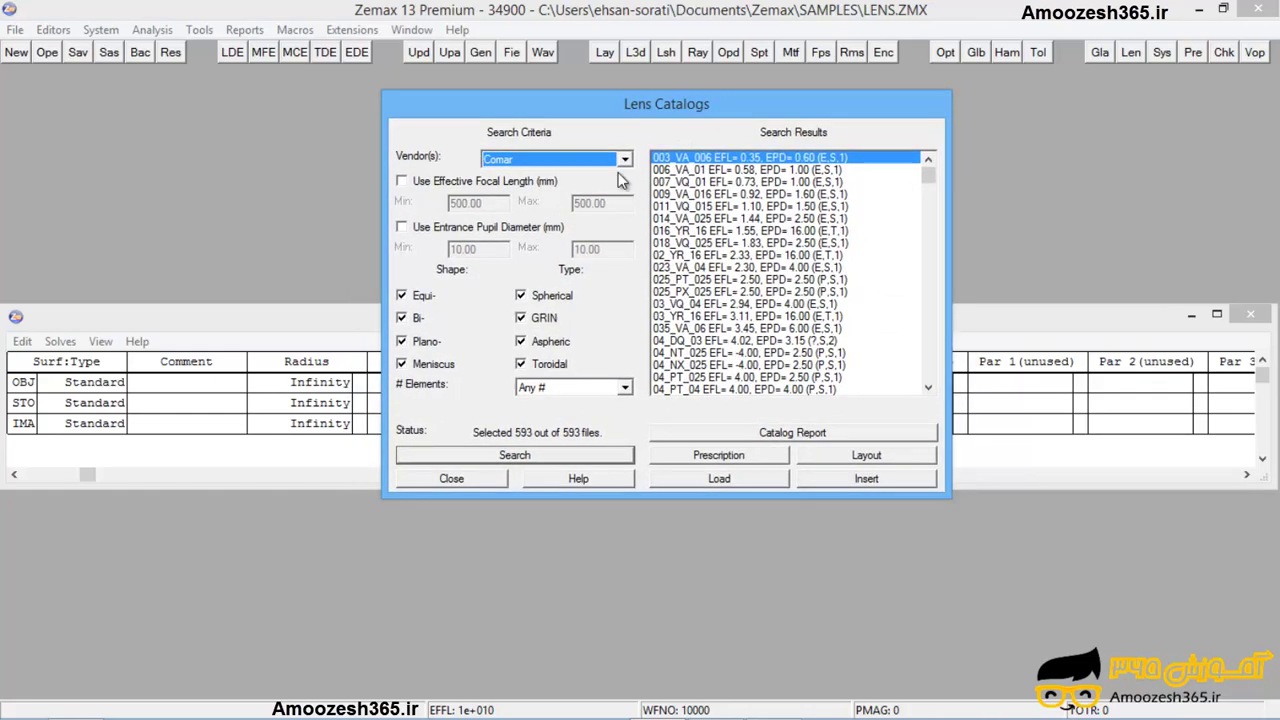
# - Look through the available lens vendors and select Comar
pyautogui.click(547, 160)
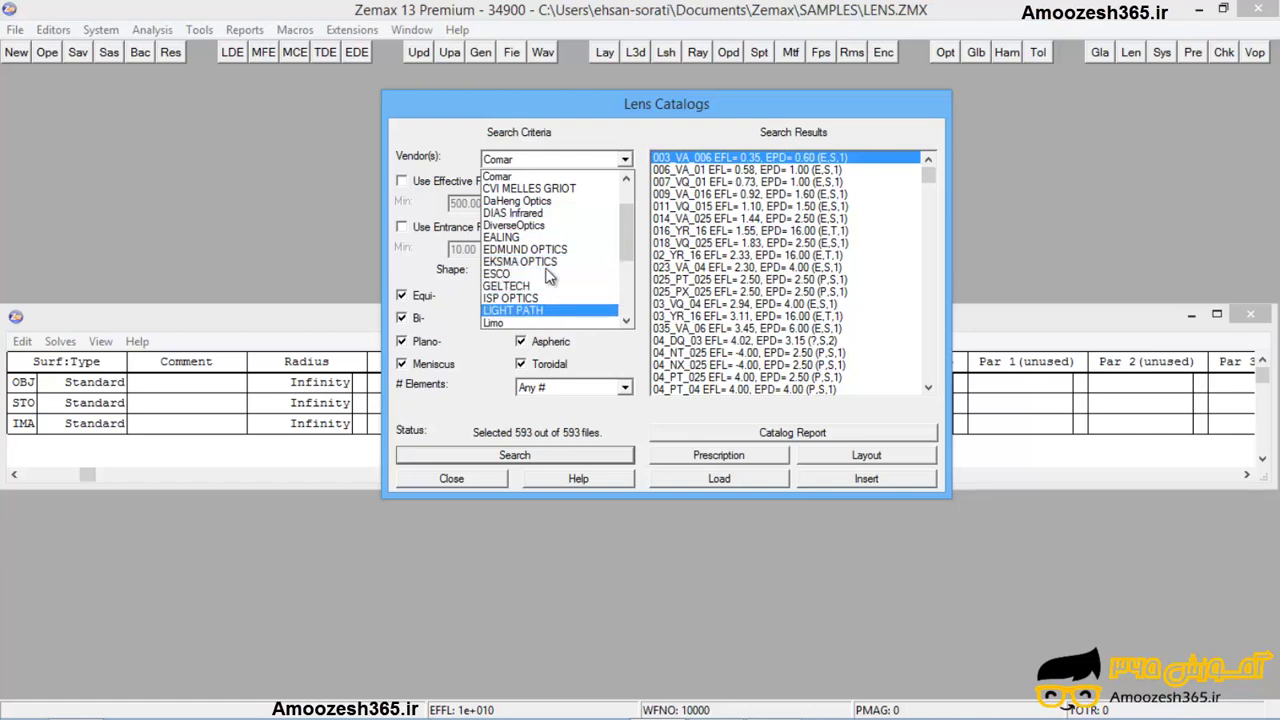
pyautogui.scroll(-2, 548, 231)
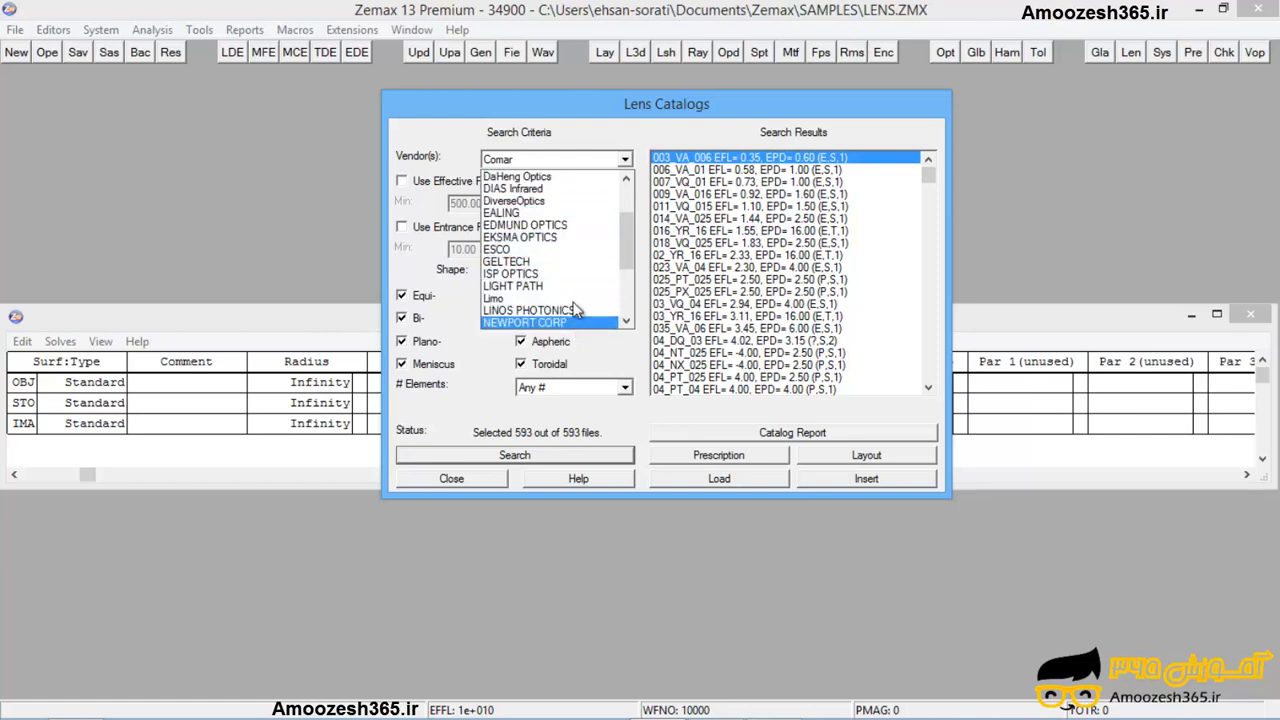
pyautogui.scroll(4, 575, 270)
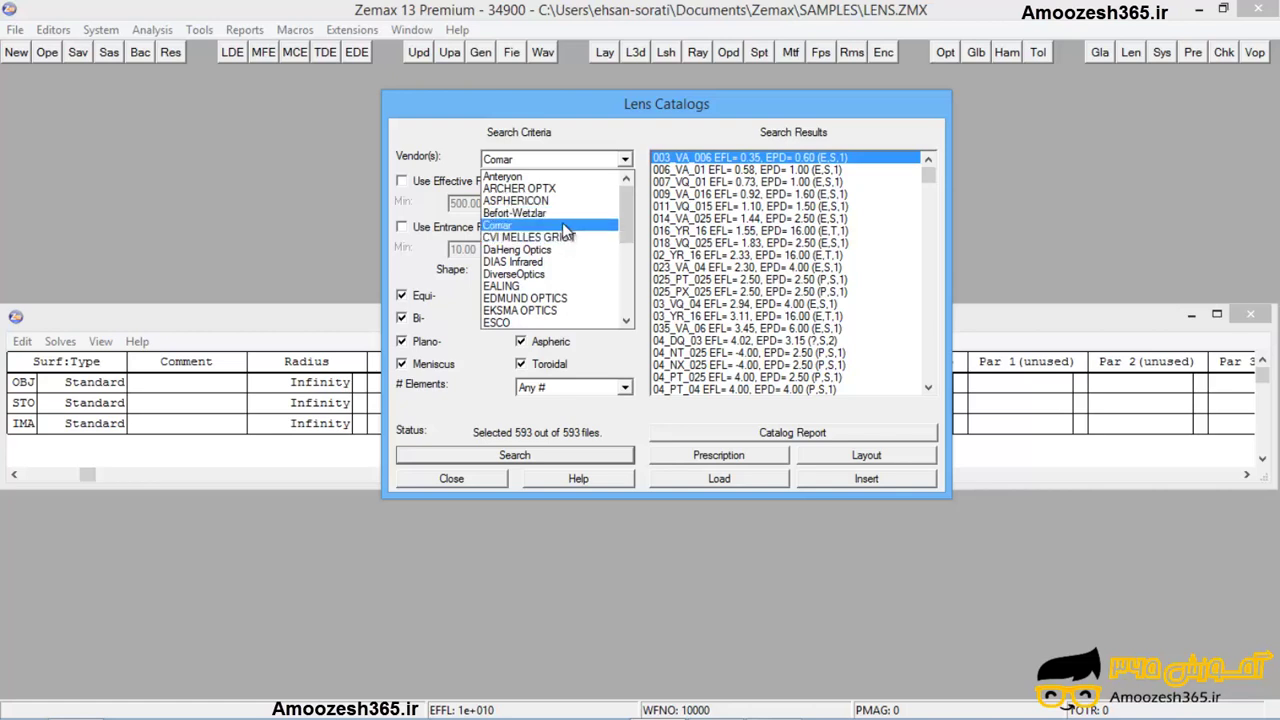
pyautogui.click(560, 230)
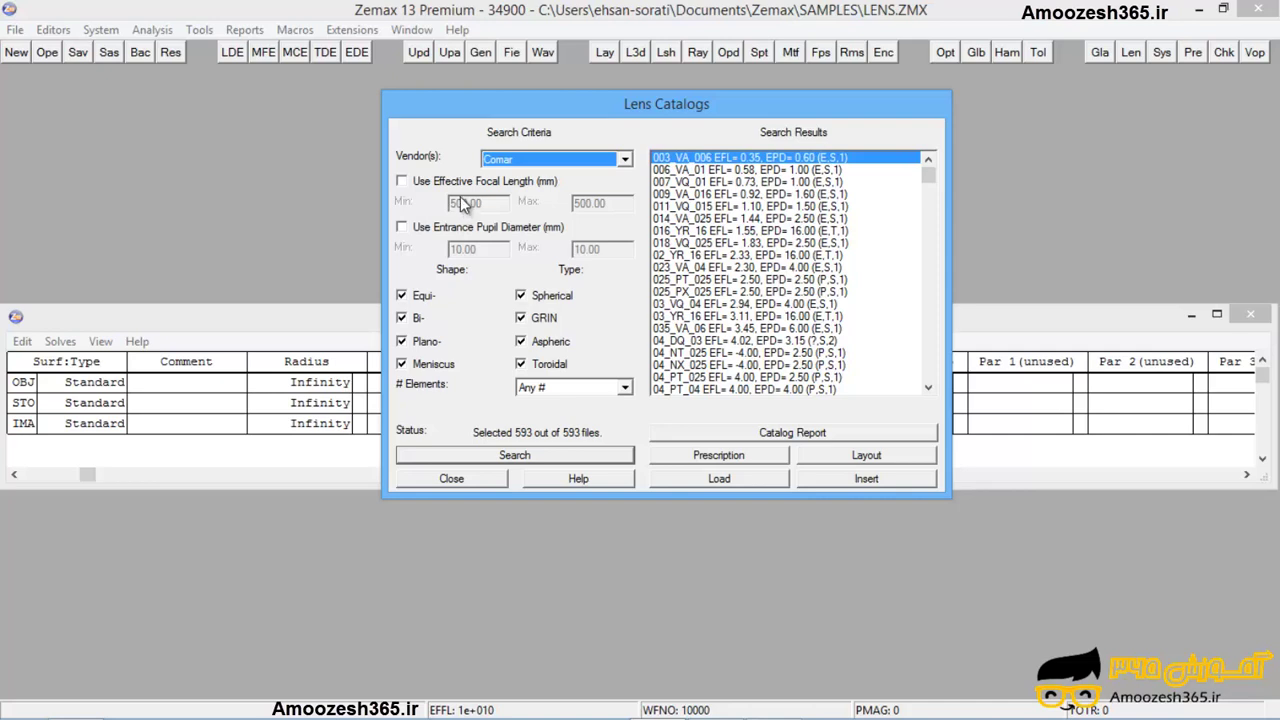
# - Search Comar lenses with an effective focal length of 20 to 25 mm, excluding the GRIN type
pyautogui.click(476, 186)
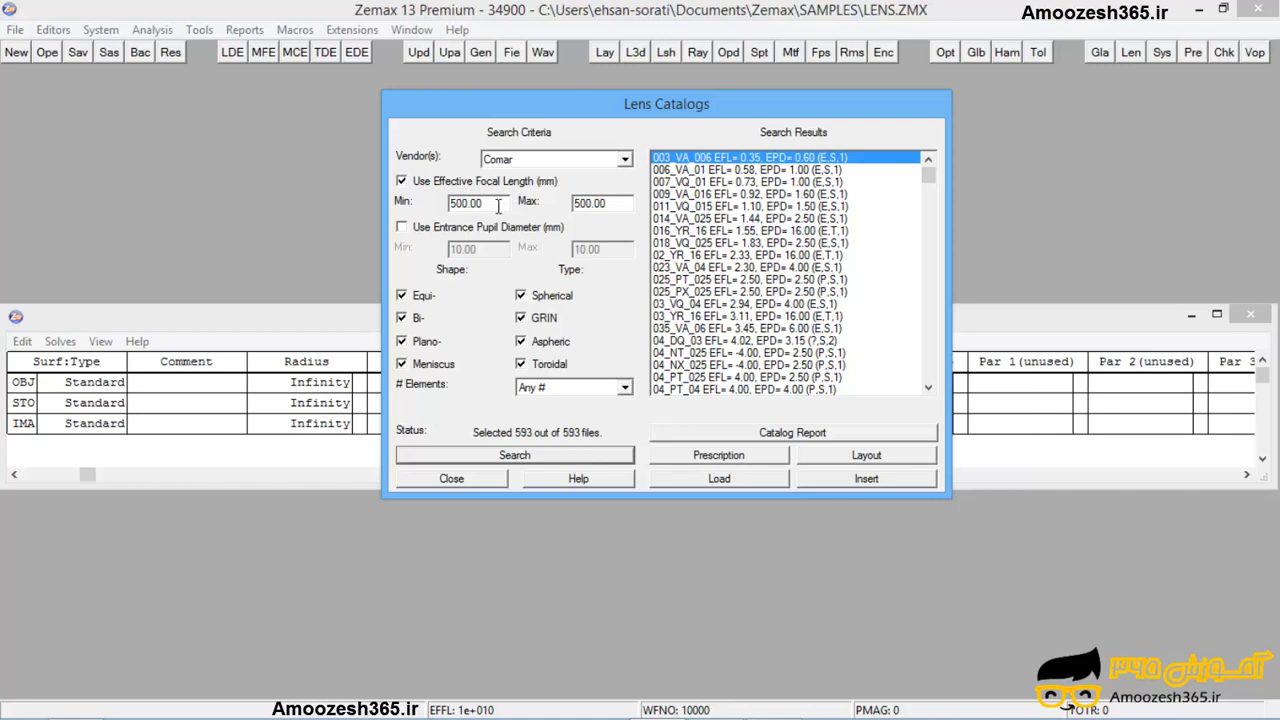
pyautogui.moveTo(484, 203); pyautogui.dragTo(442, 202)
pyautogui.write('20')
pyautogui.moveTo(617, 203); pyautogui.dragTo(553, 231)
pyautogui.write('25')
pyautogui.click(605, 318)
pyautogui.click(522, 455)
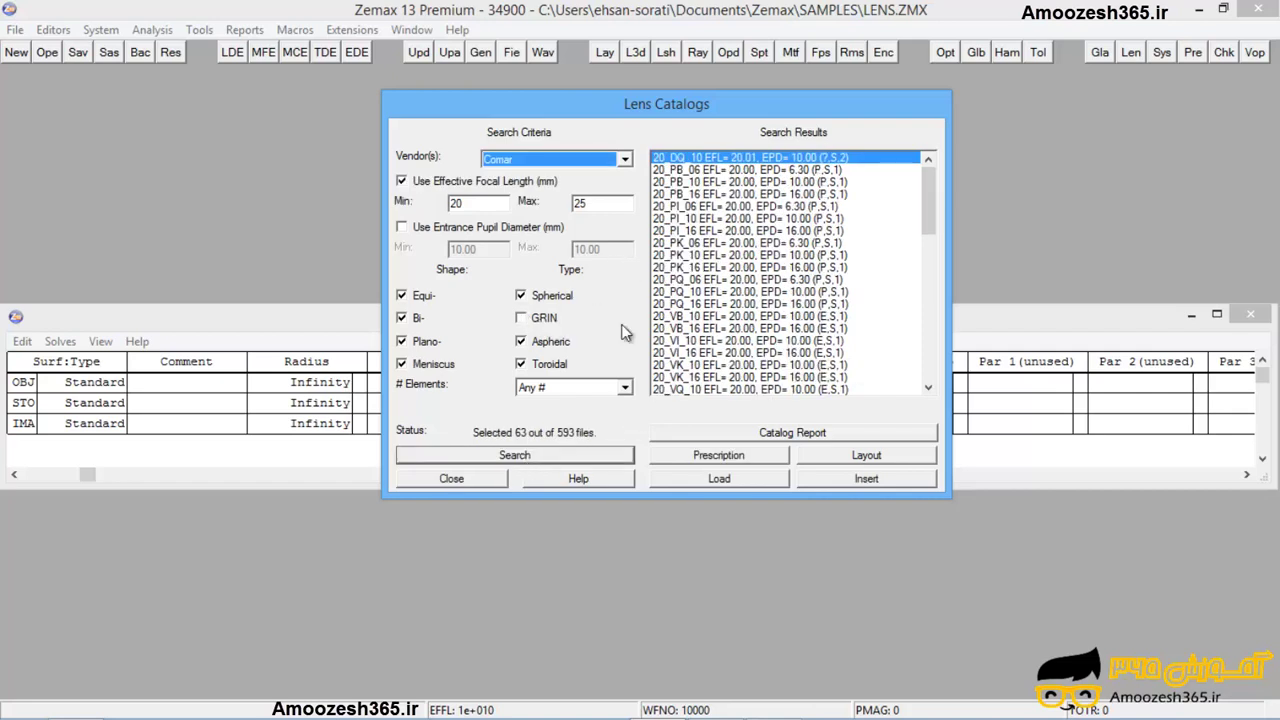
# - Turn off the effective focal length filter and search the Comar catalog, followed by the DaHeng Optics catalog
pyautogui.click(401, 181)
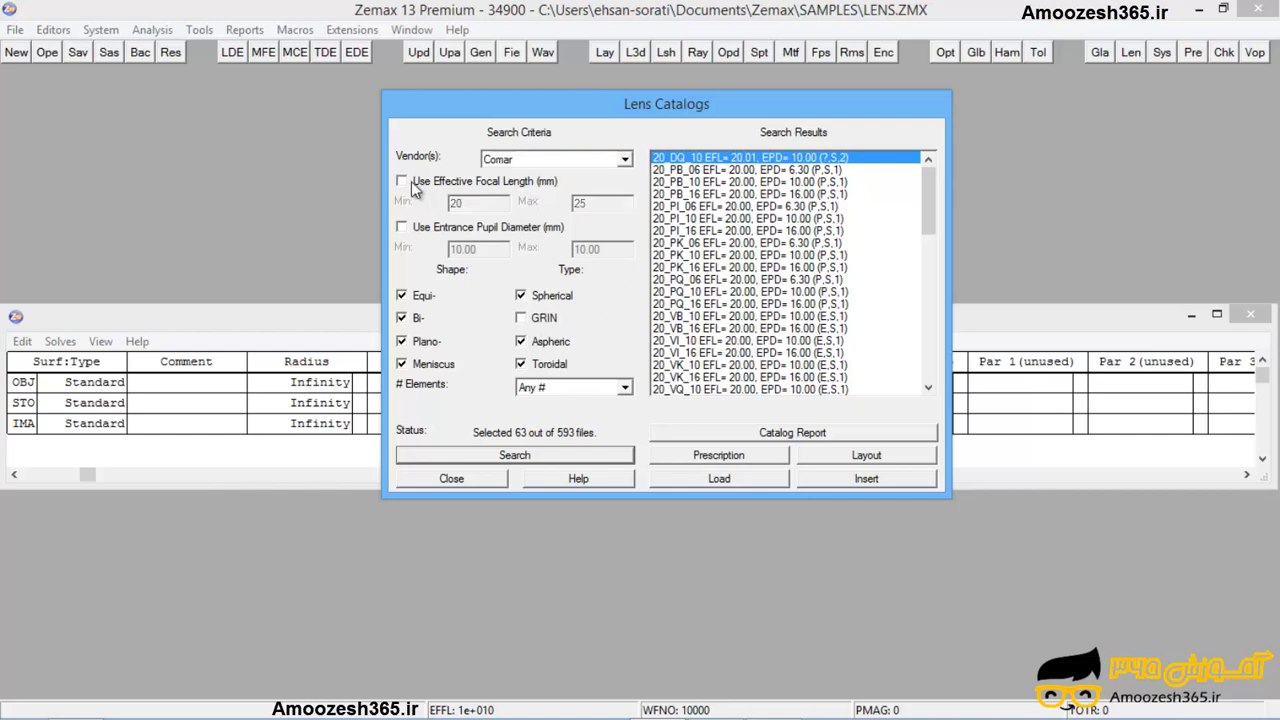
pyautogui.click(530, 456)
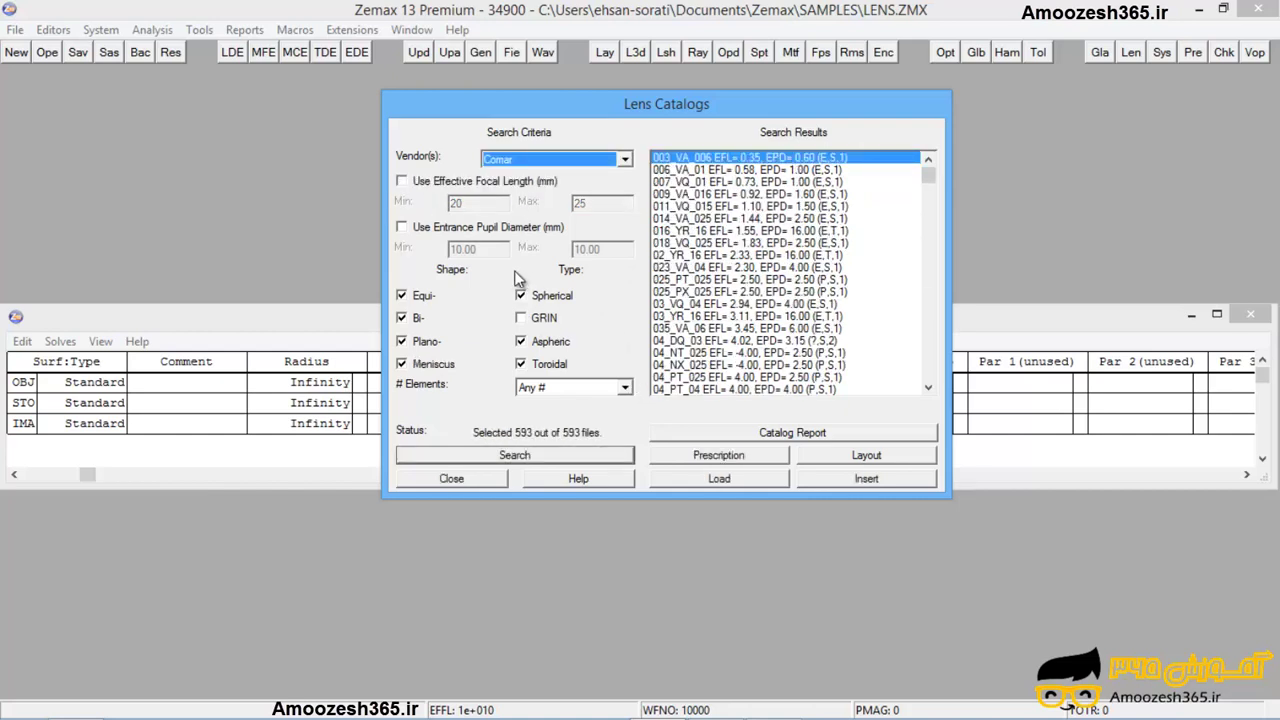
pyautogui.press('Down')
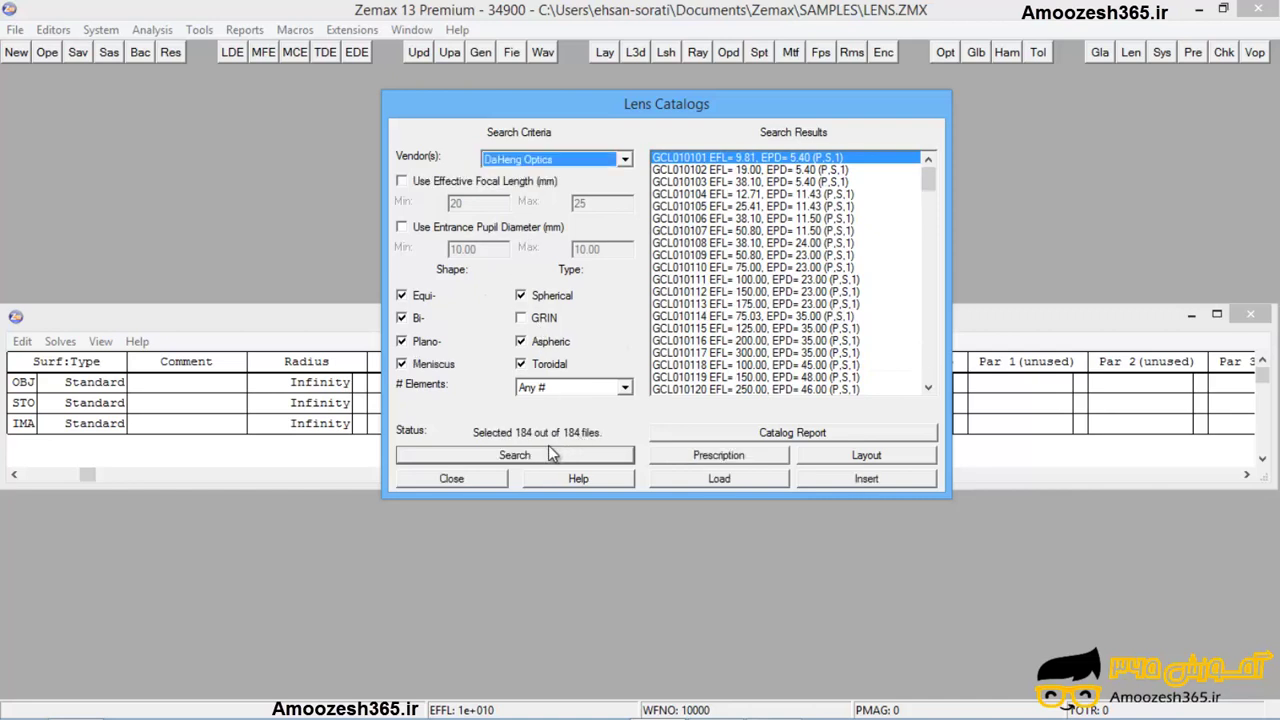
# - Search the Comar catalog with the 20 to 25 mm effective focal length filter enabled and Bi- shapes excluded
pyautogui.click(556, 160)
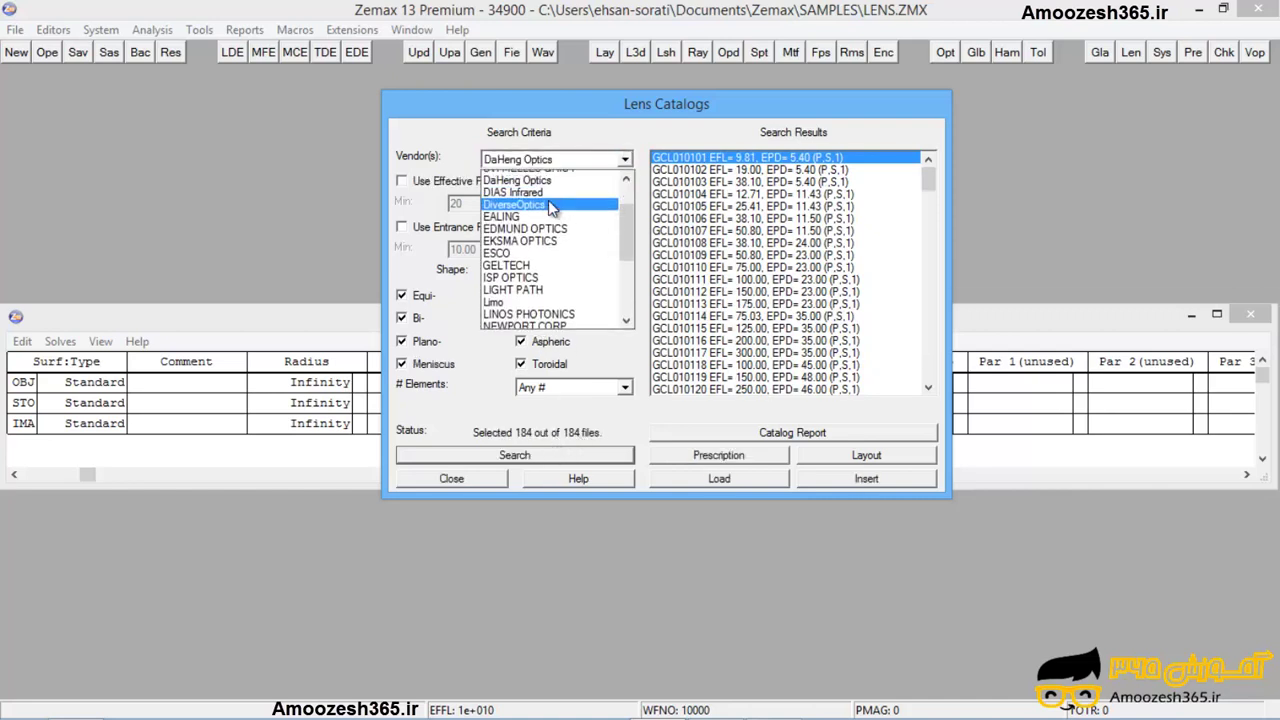
pyautogui.scroll(3, 530, 245)
pyautogui.click(505, 225)
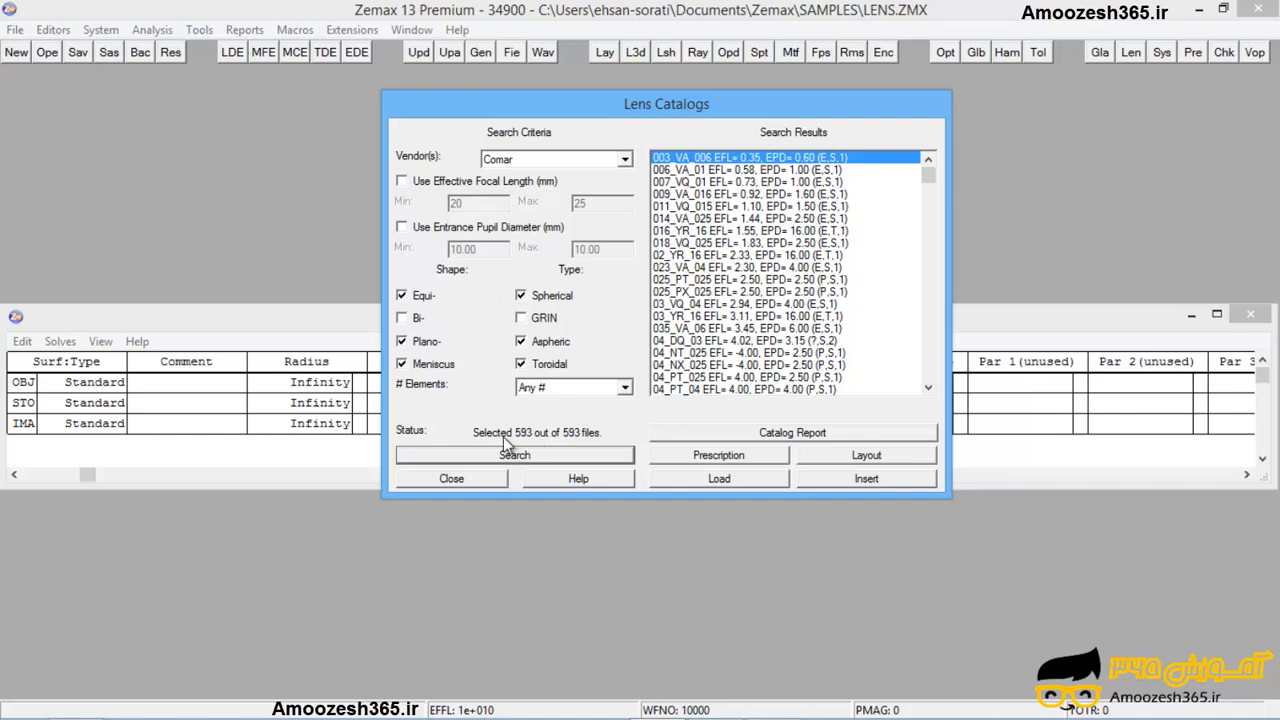
pyautogui.click(402, 183)
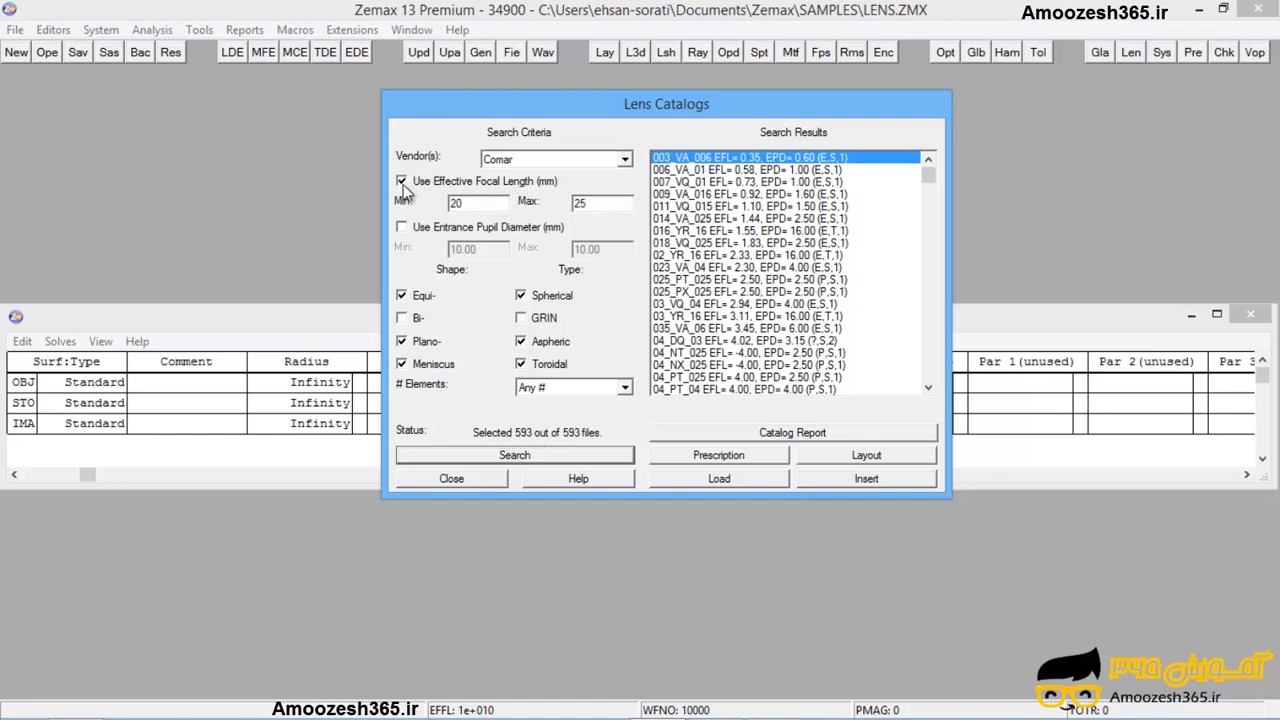
pyautogui.click(515, 456)
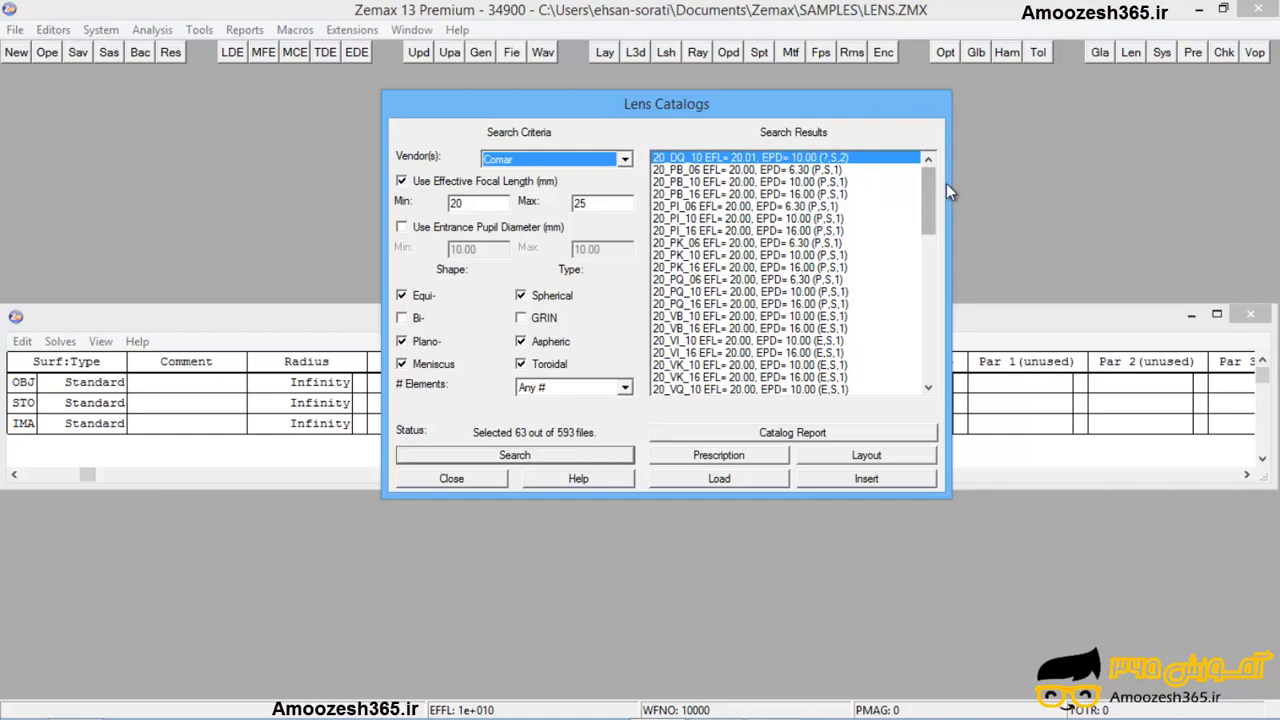
pyautogui.moveTo(932, 188); pyautogui.dragTo(905, 160)
# - Narrow the lens search to a 10.00 mm entrance pupil diameter and to doublets only
pyautogui.click(534, 230)
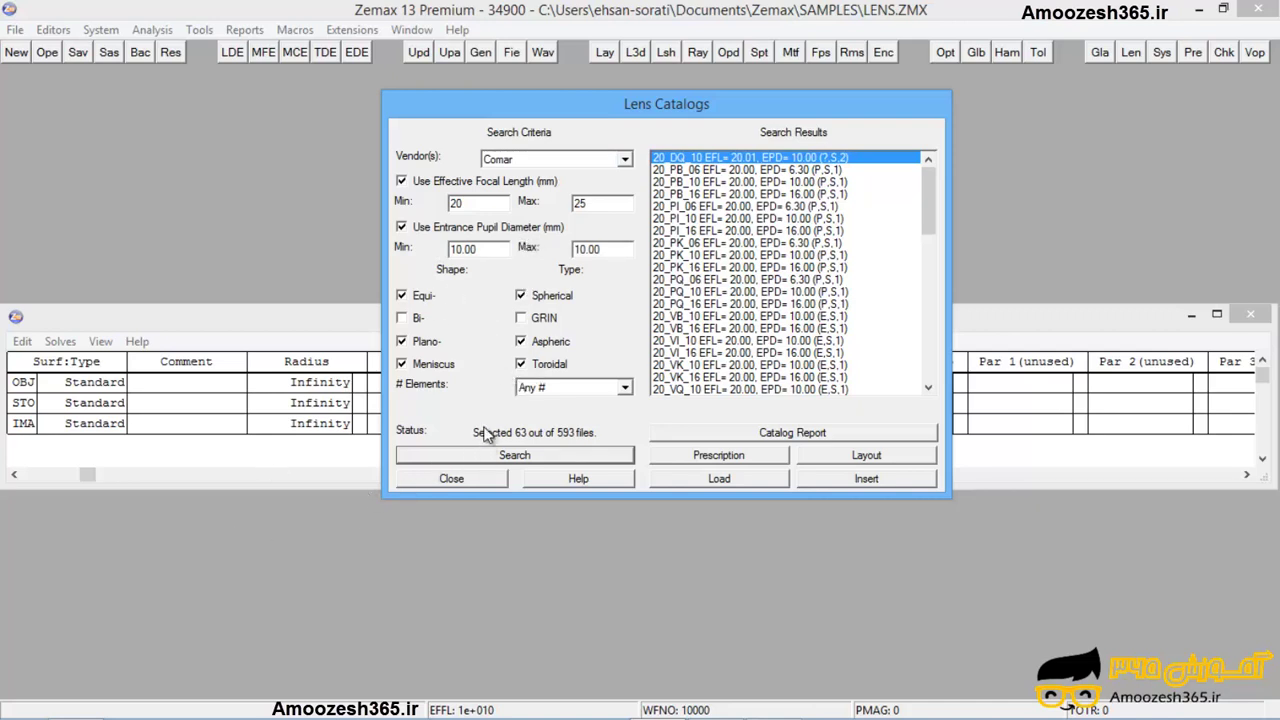
pyautogui.click(503, 455)
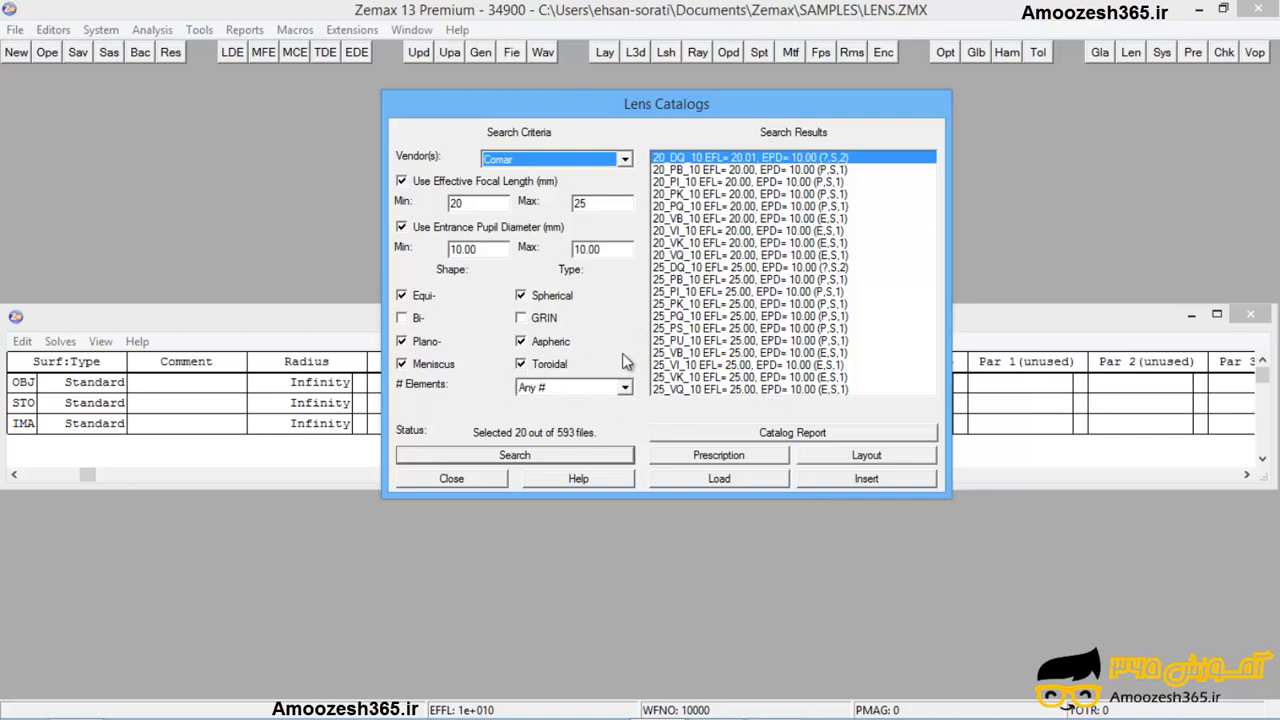
pyautogui.click(624, 387)
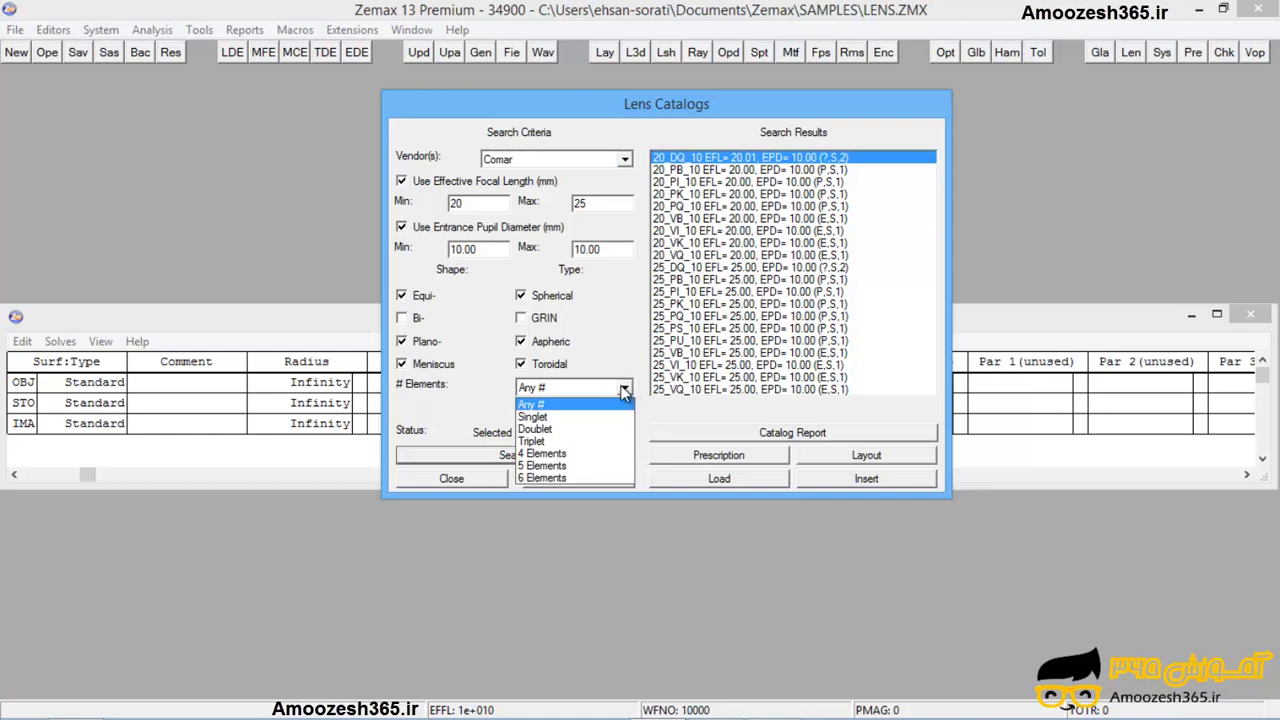
pyautogui.click(535, 431)
pyautogui.click(516, 454)
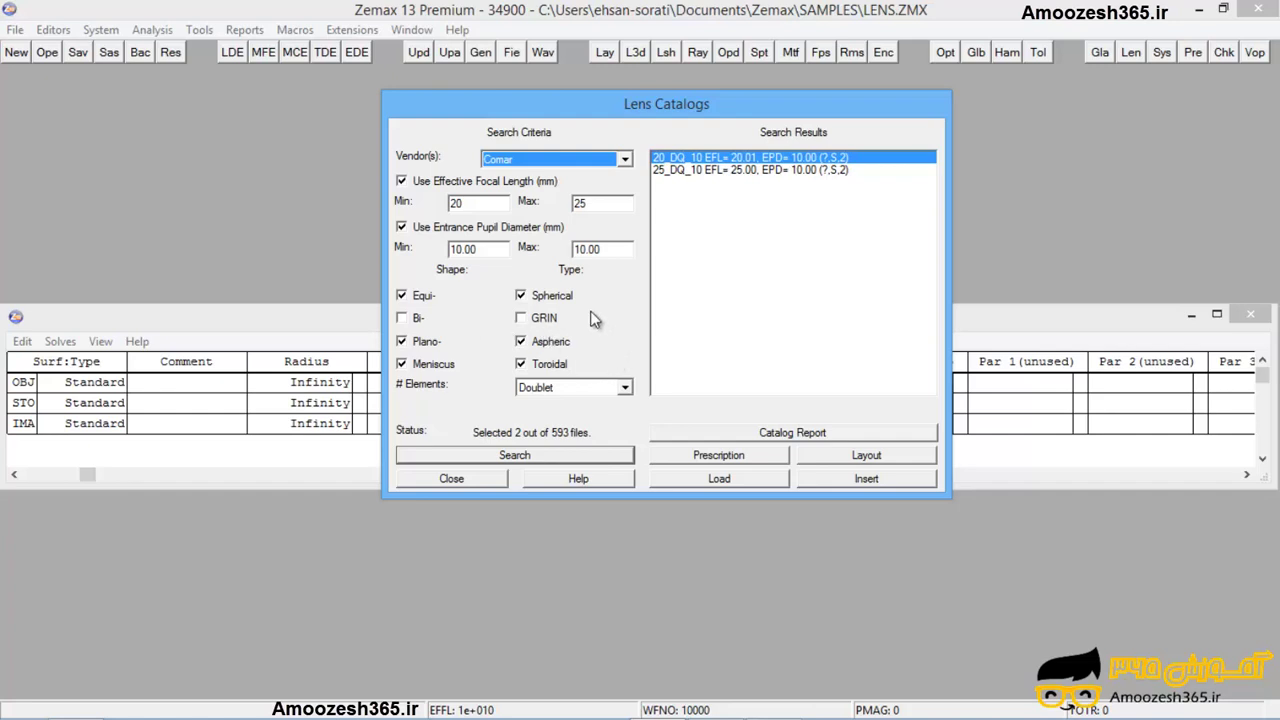
# - Insert the 20_DQ_10 doublet at surface 2, ignoring its object surface, and close the lens catalog
pyautogui.click(716, 160)
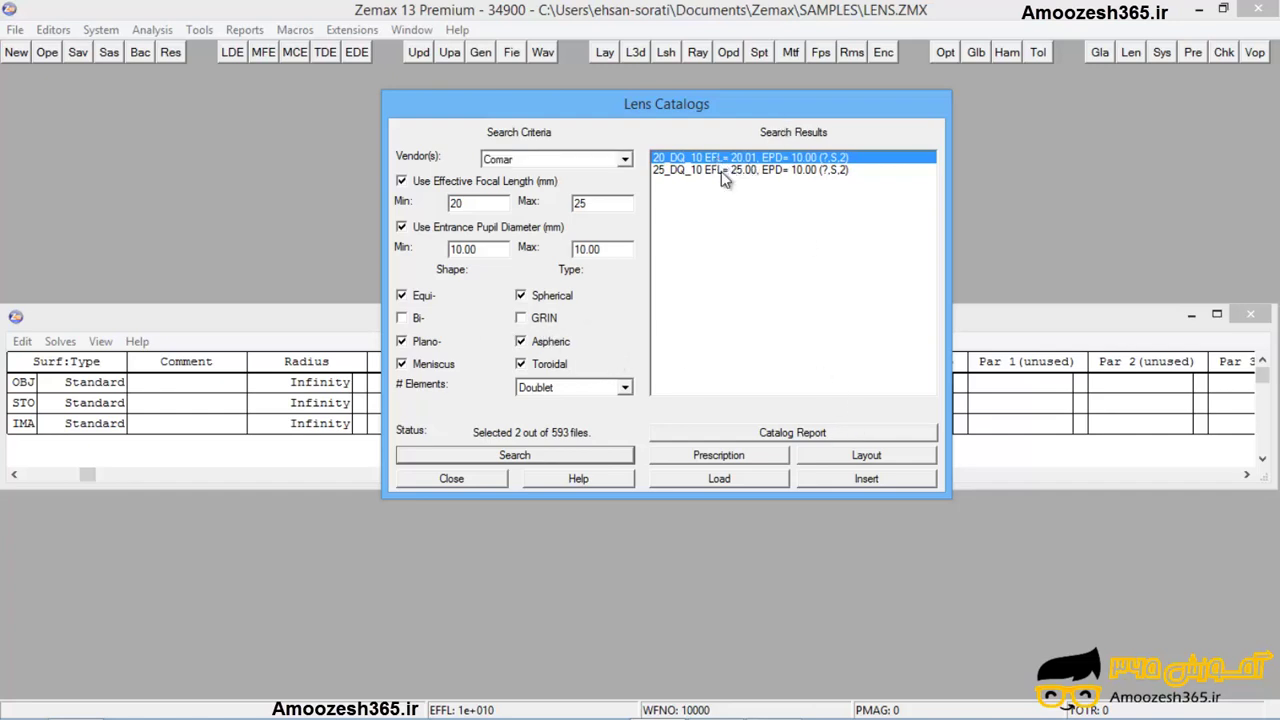
pyautogui.click(866, 479)
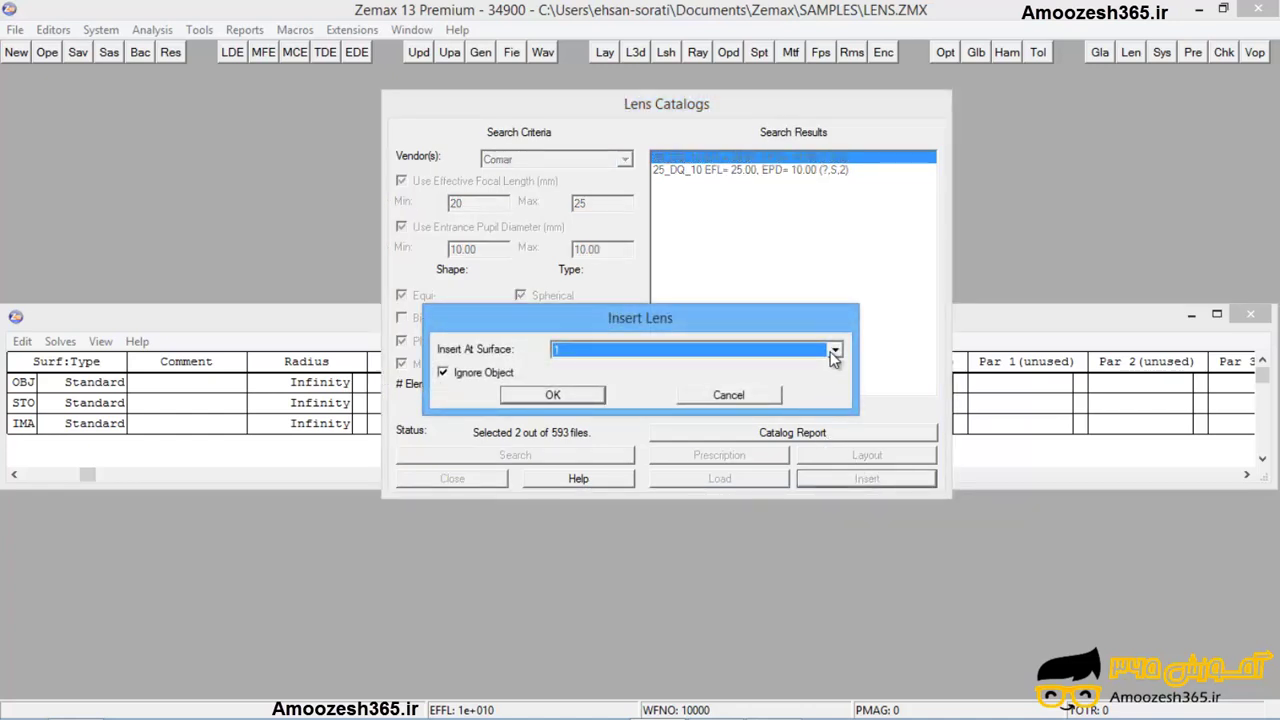
pyautogui.click(834, 352)
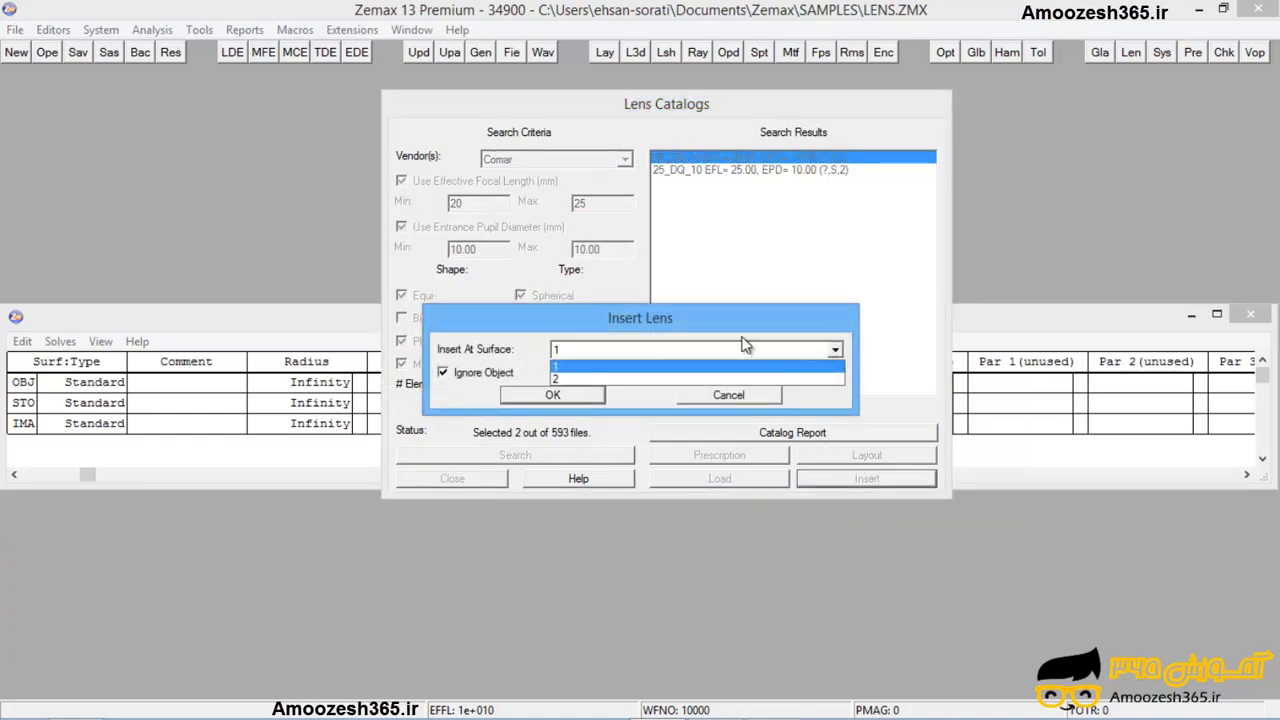
pyautogui.click(566, 381)
pyautogui.click(552, 395)
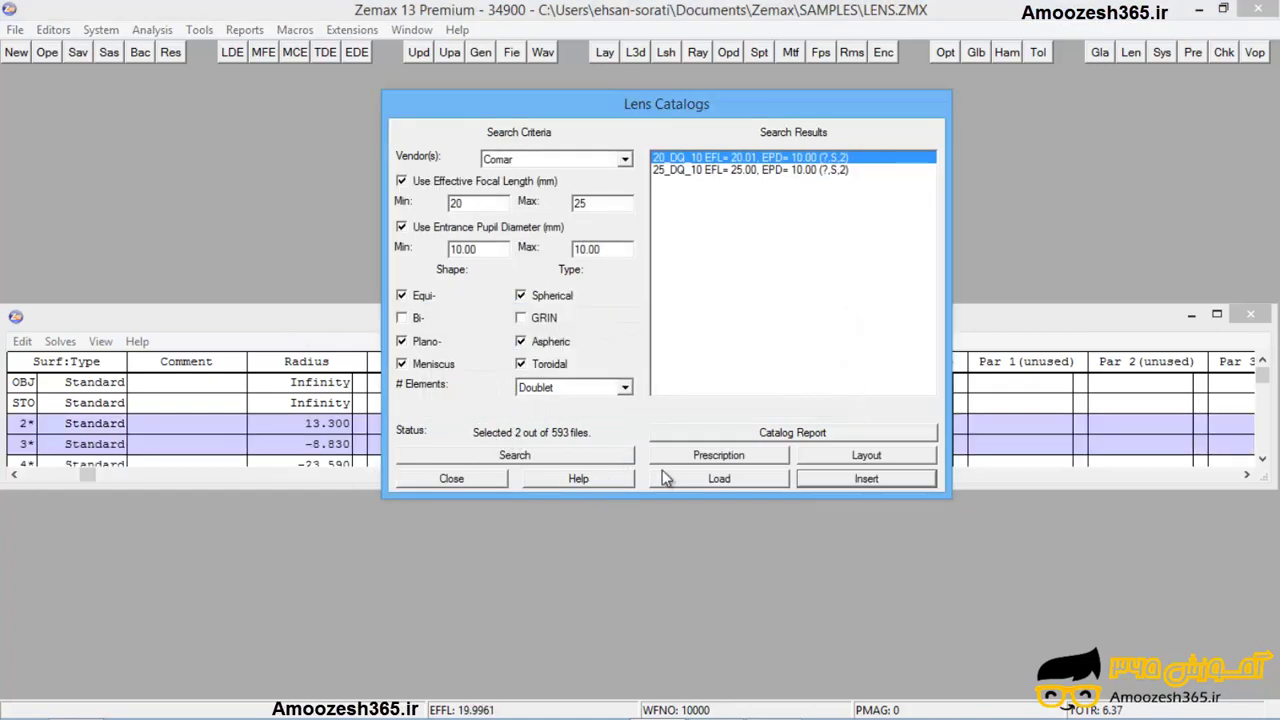
pyautogui.click(455, 479)
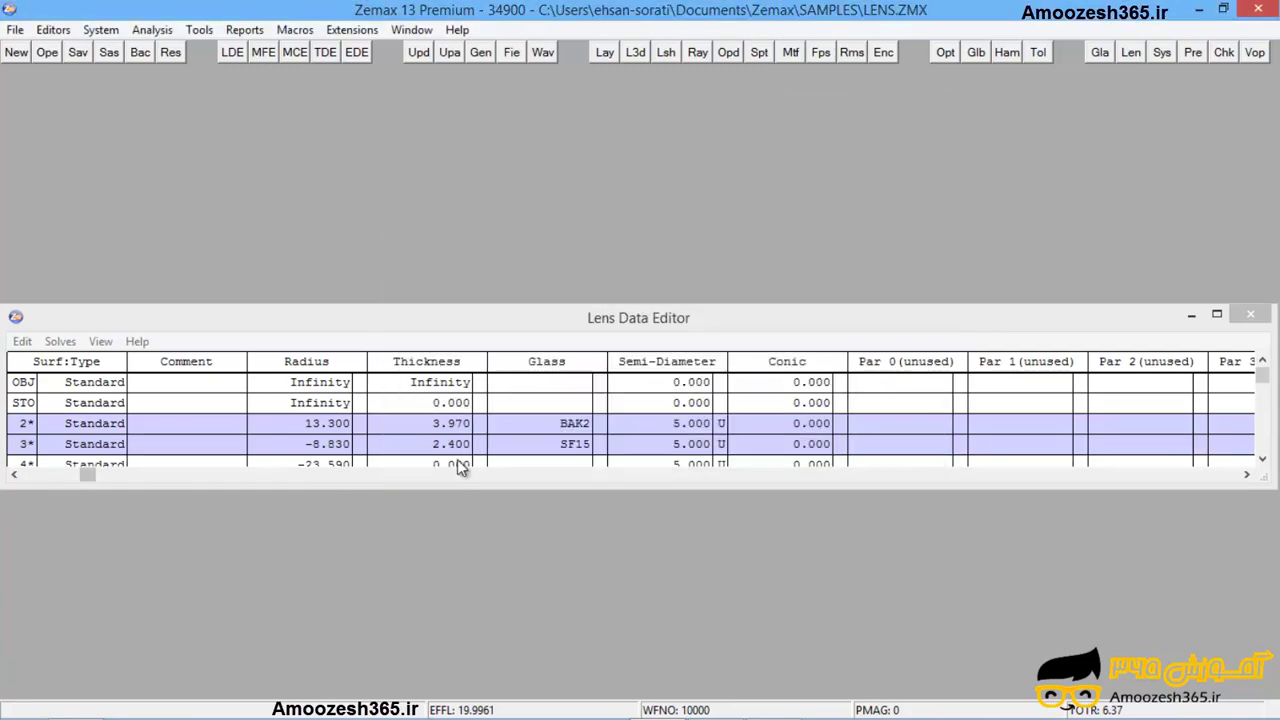
# - Move and enlarge the Lens Data Editor to show every surface row, and open the 2D layout of the lens
pyautogui.moveTo(587, 303); pyautogui.dragTo(598, 188)
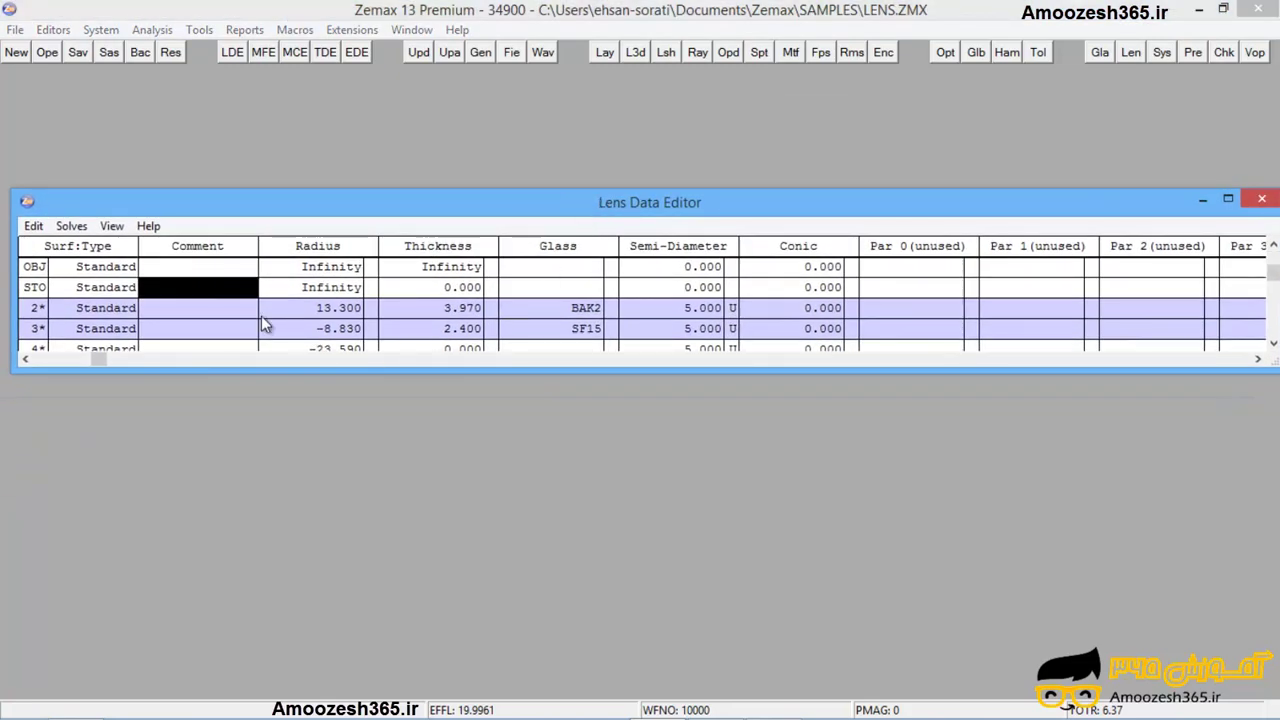
pyautogui.click(73, 313)
pyautogui.click(118, 330)
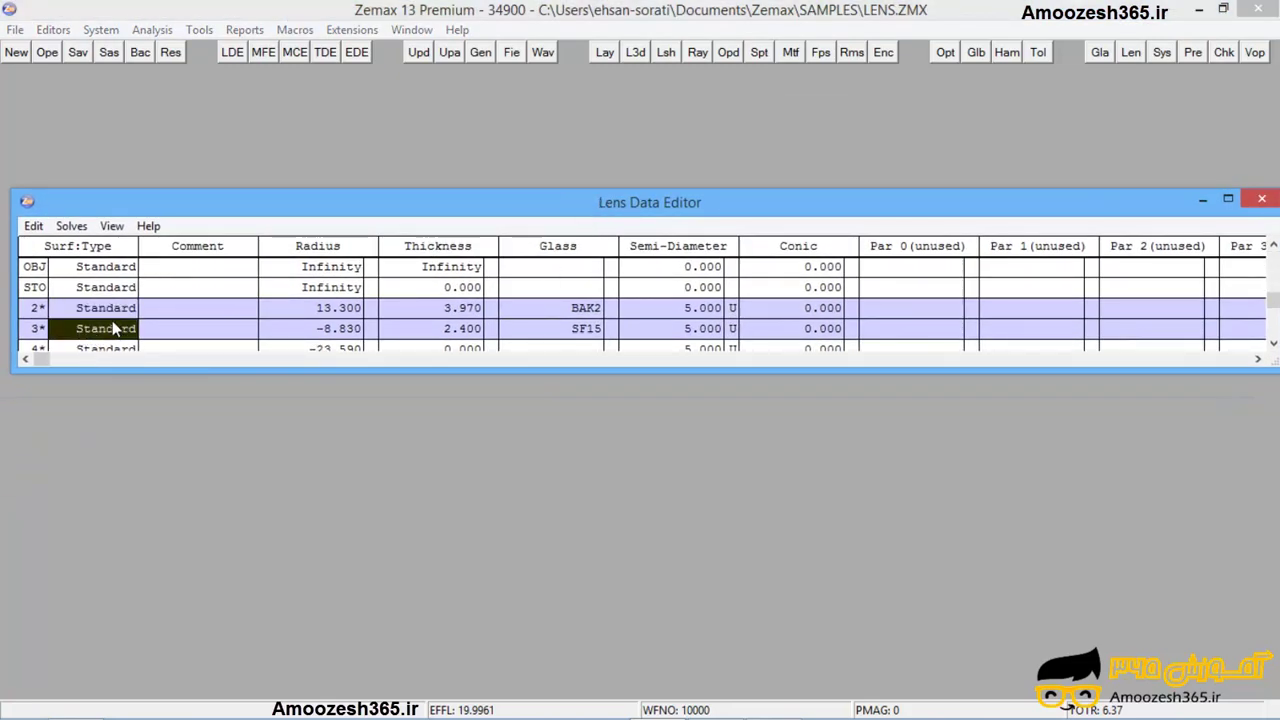
pyautogui.click(105, 310)
pyautogui.click(106, 333)
pyautogui.moveTo(240, 368); pyautogui.dragTo(243, 398)
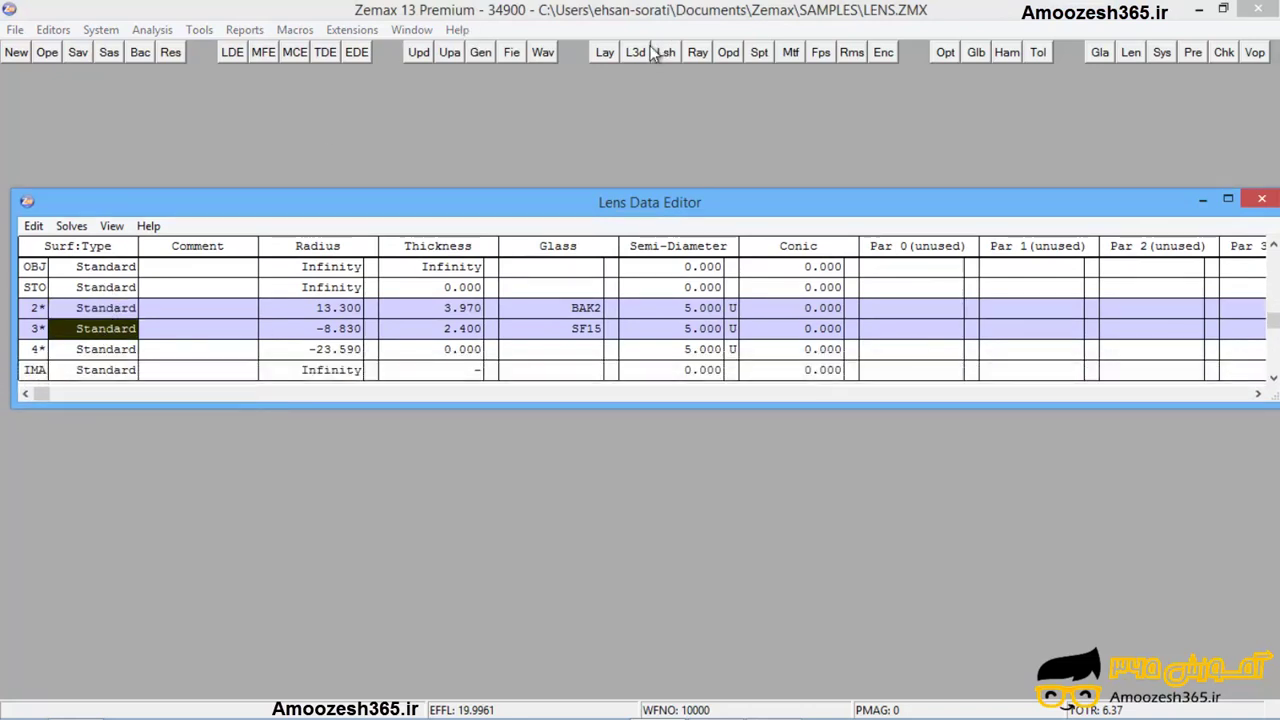
pyautogui.click(605, 52)
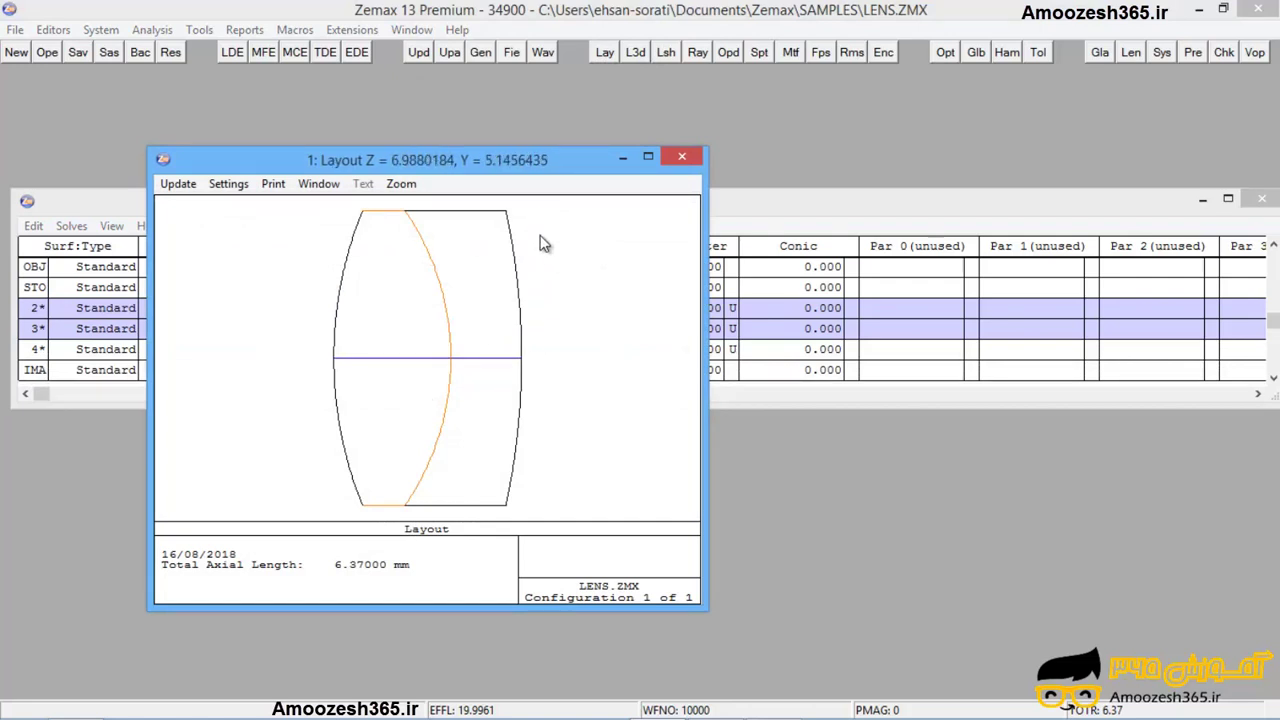